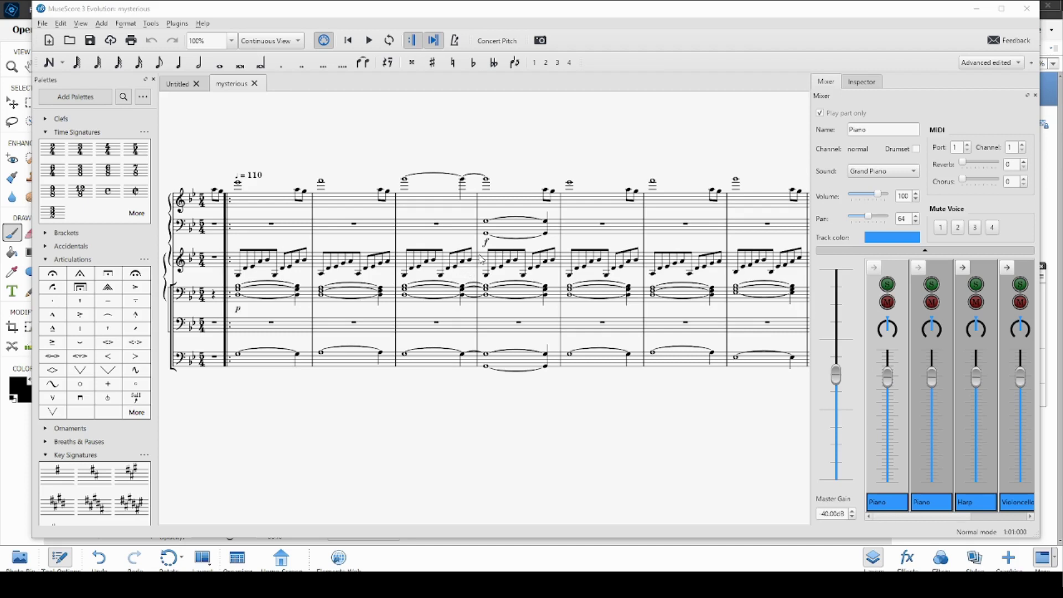
# Step: Open the chord staff in the Piano Roll Editor and scroll through its pitch range
pyautogui.rightClick(432, 297)
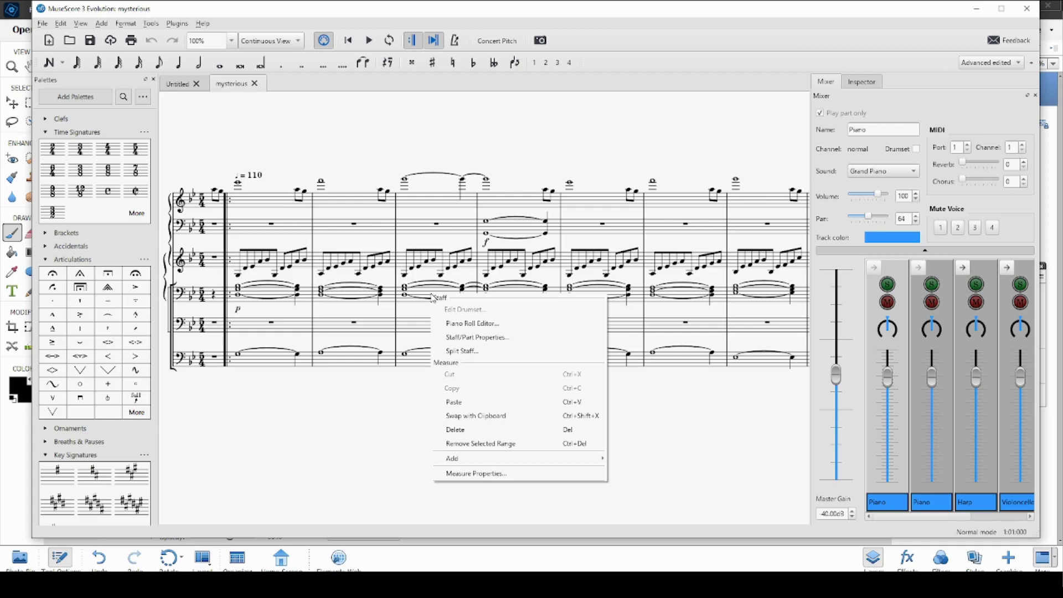
pyautogui.click(488, 325)
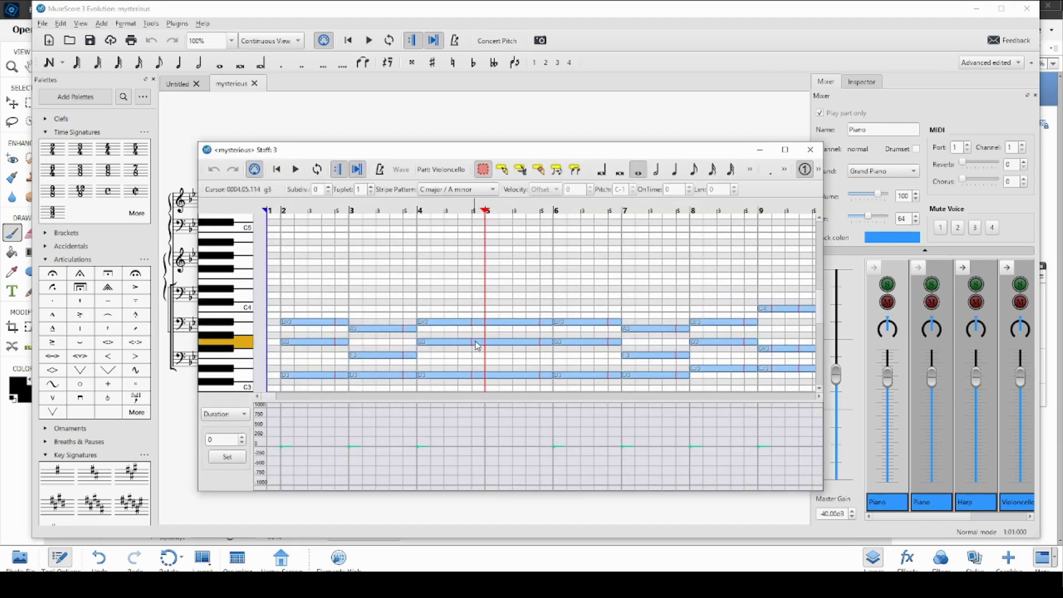
pyautogui.scroll(-2, 492, 306)
pyautogui.scroll(-2, 492, 304)
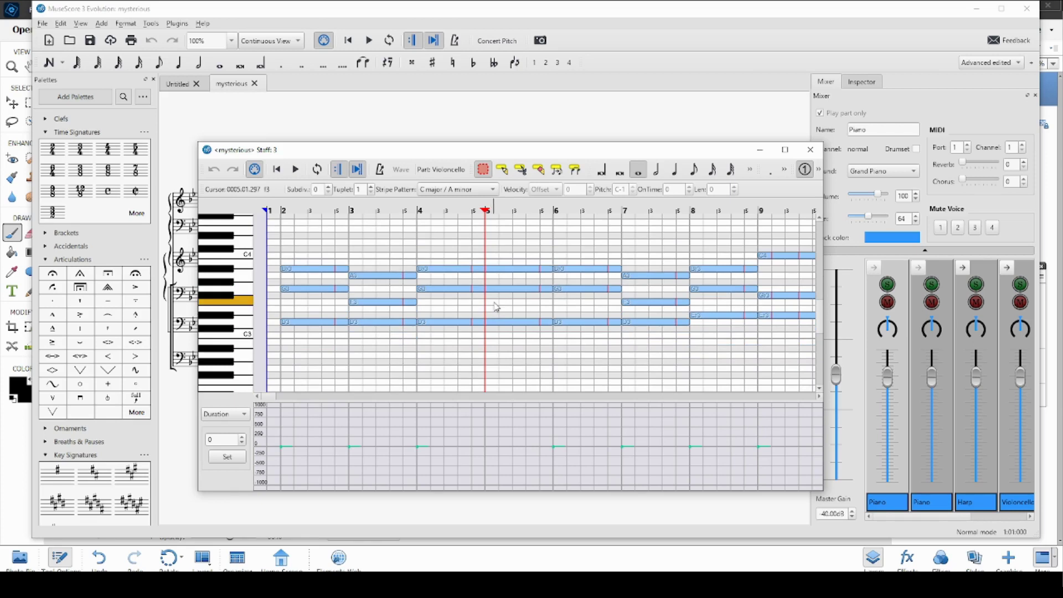
pyautogui.scroll(5, 501, 300)
pyautogui.scroll(-3, 504, 299)
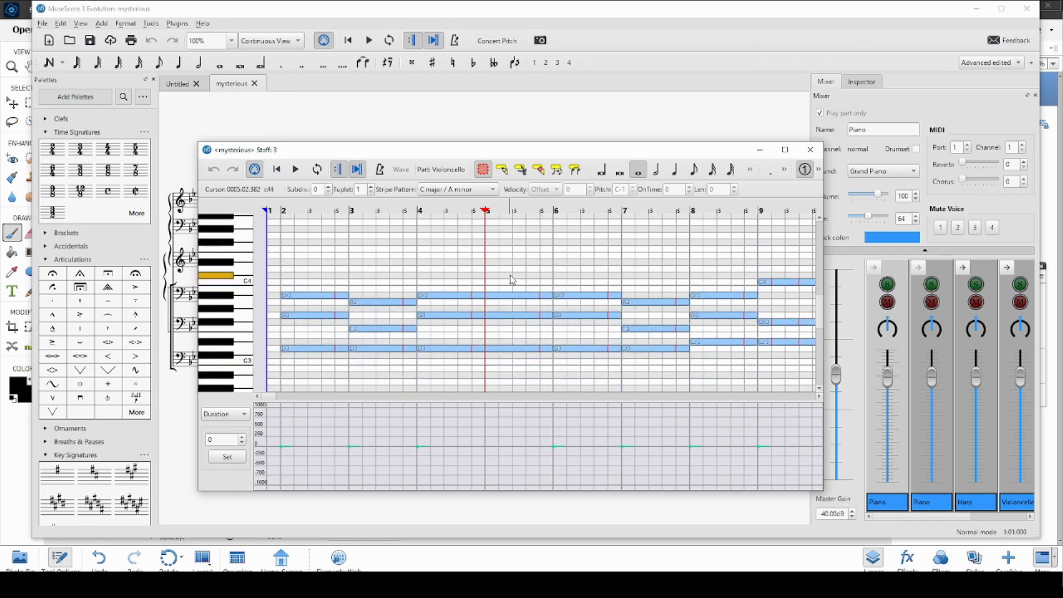
# Step: Scroll the note grid across measures and pitches to browse the part's notes
pyautogui.hscroll(5, 512, 283)
pyautogui.hscroll(-5, 513, 278)
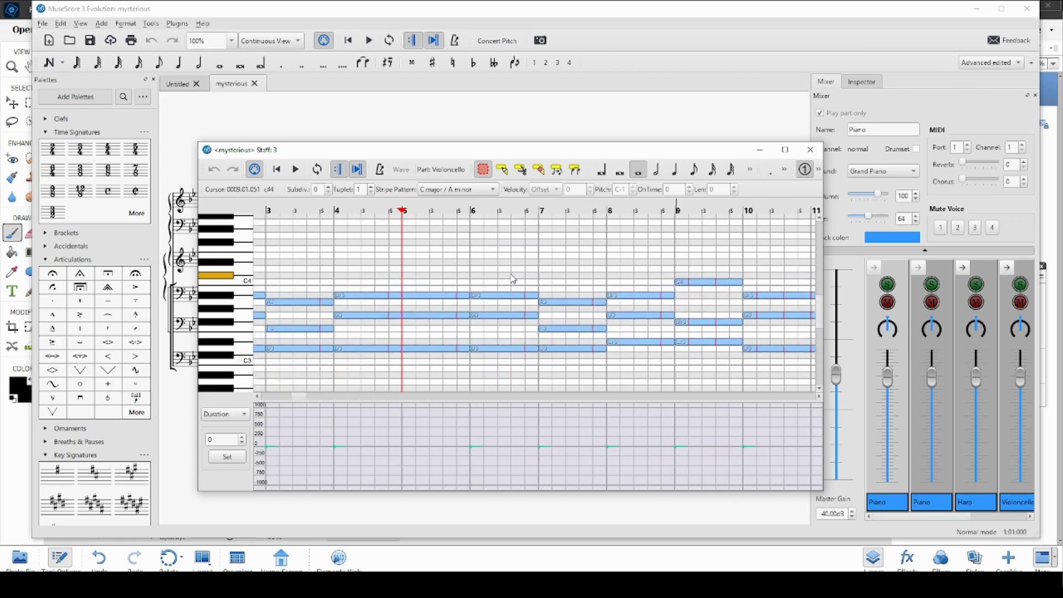
pyautogui.scroll(4, 514, 280)
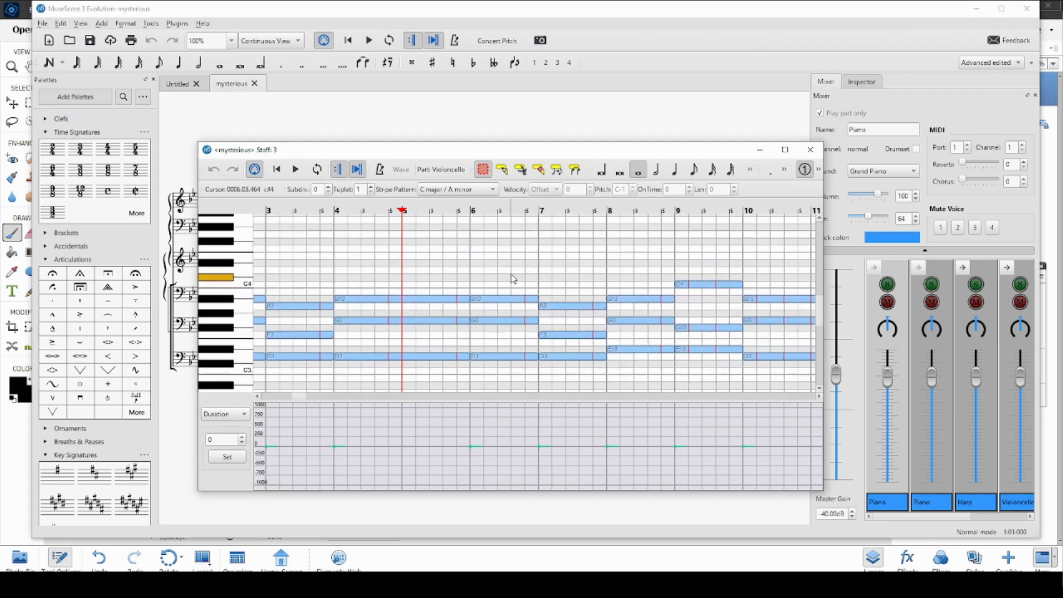
pyautogui.hscroll(-2, 514, 279)
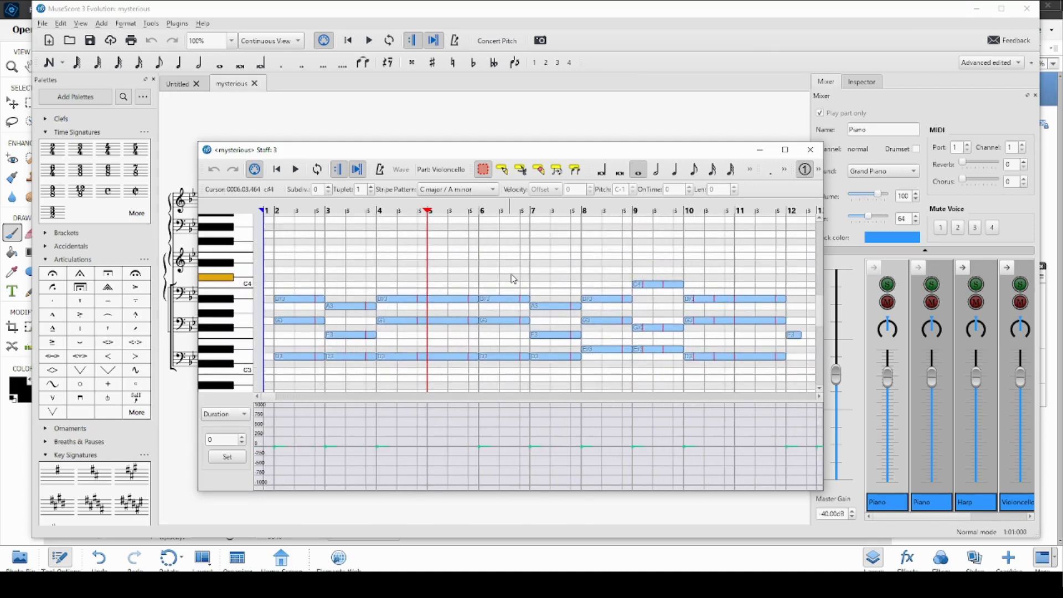
pyautogui.hscroll(2, 514, 279)
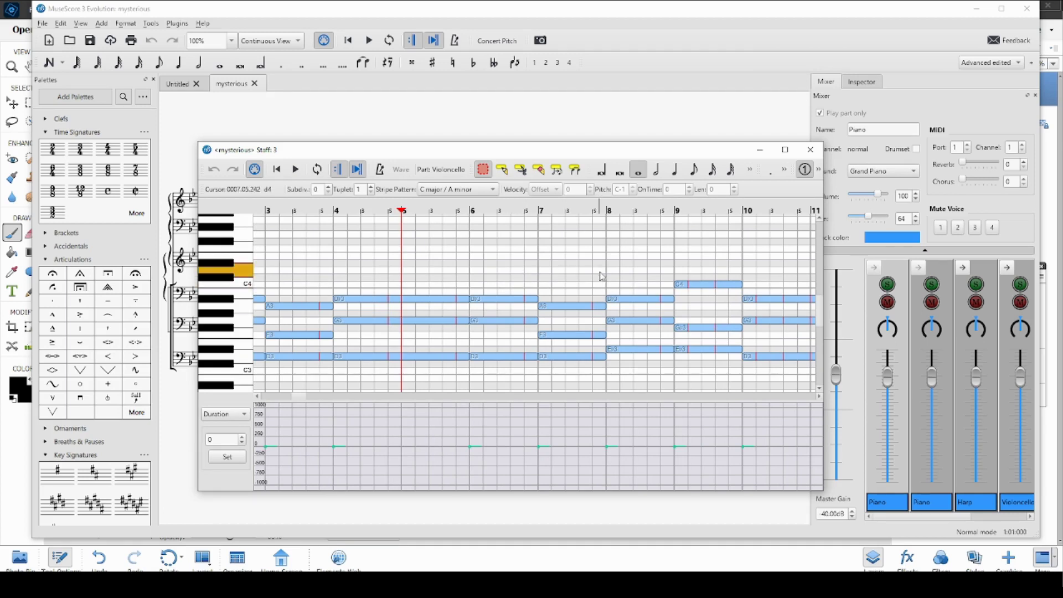
pyautogui.hscroll(2, 534, 266)
pyautogui.scroll(-1, 537, 257)
pyautogui.scroll(-1, 536, 258)
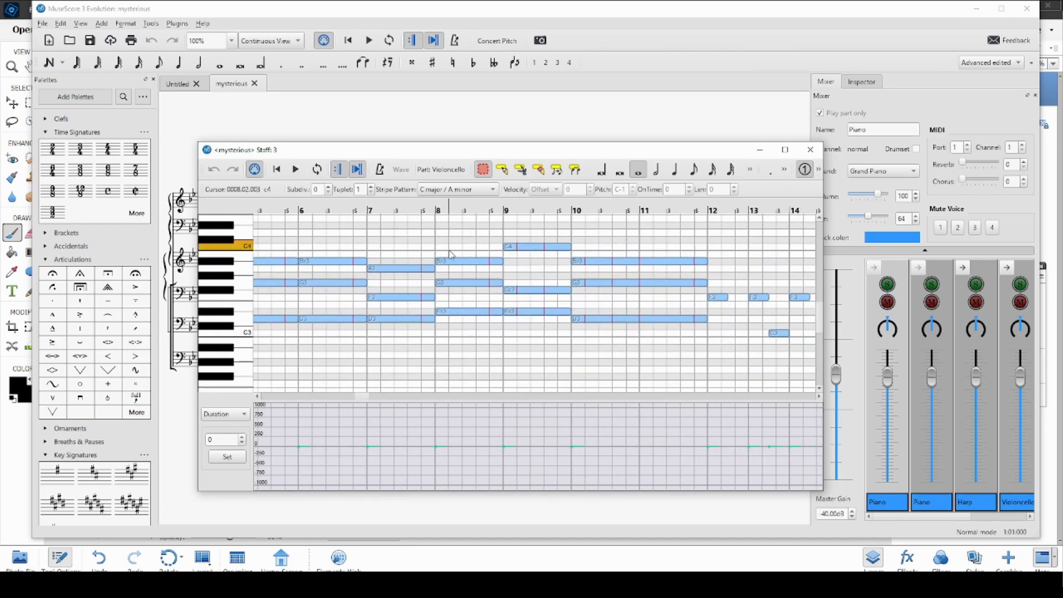
pyautogui.hscroll(5, 568, 291)
pyautogui.scroll(3, 399, 306)
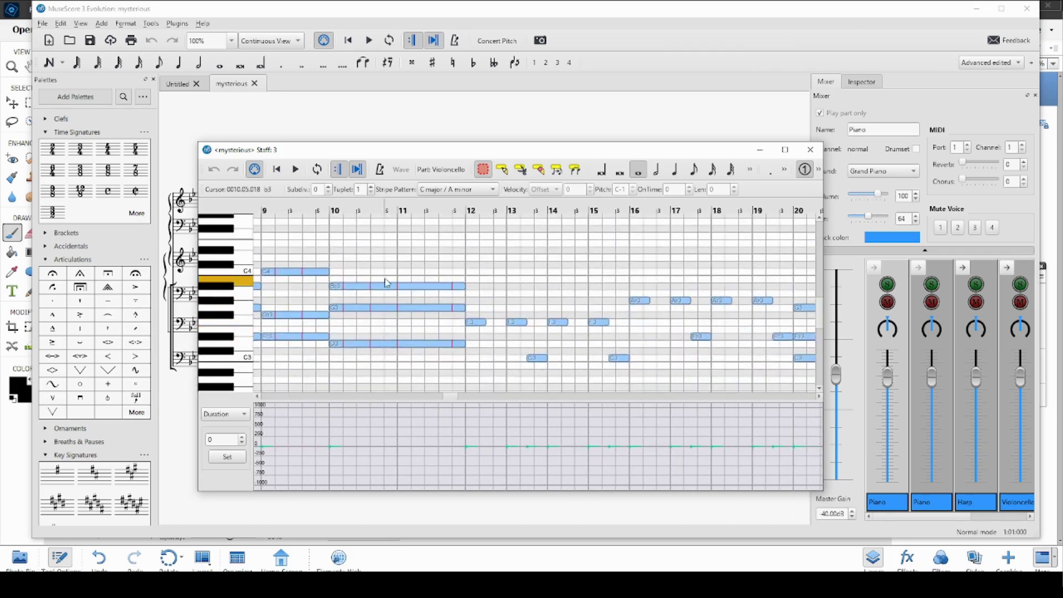
pyautogui.hscroll(-3, 490, 286)
pyautogui.hscroll(-3, 482, 268)
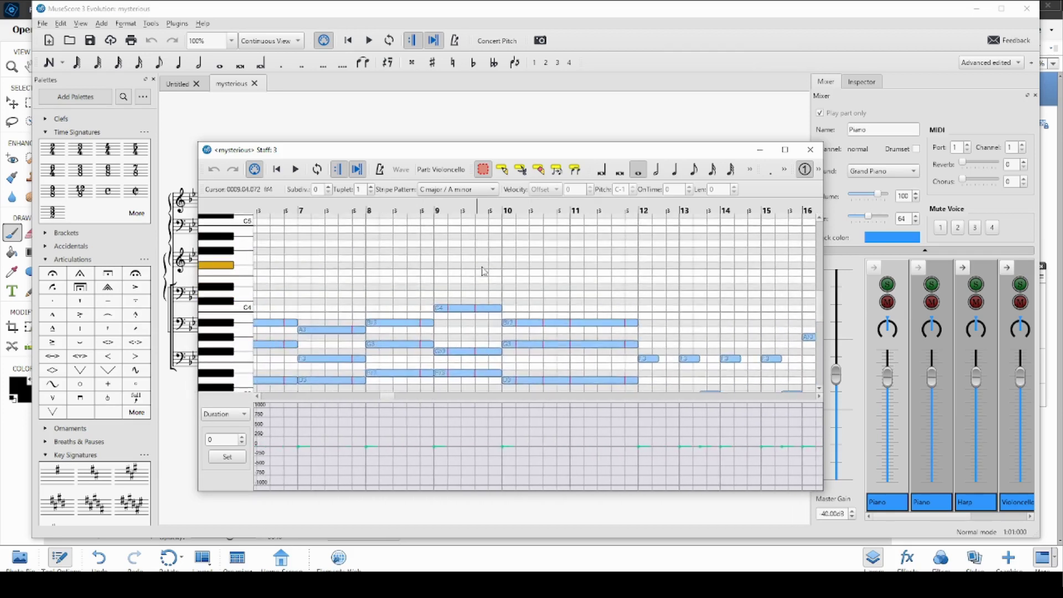
pyautogui.scroll(-2, 470, 251)
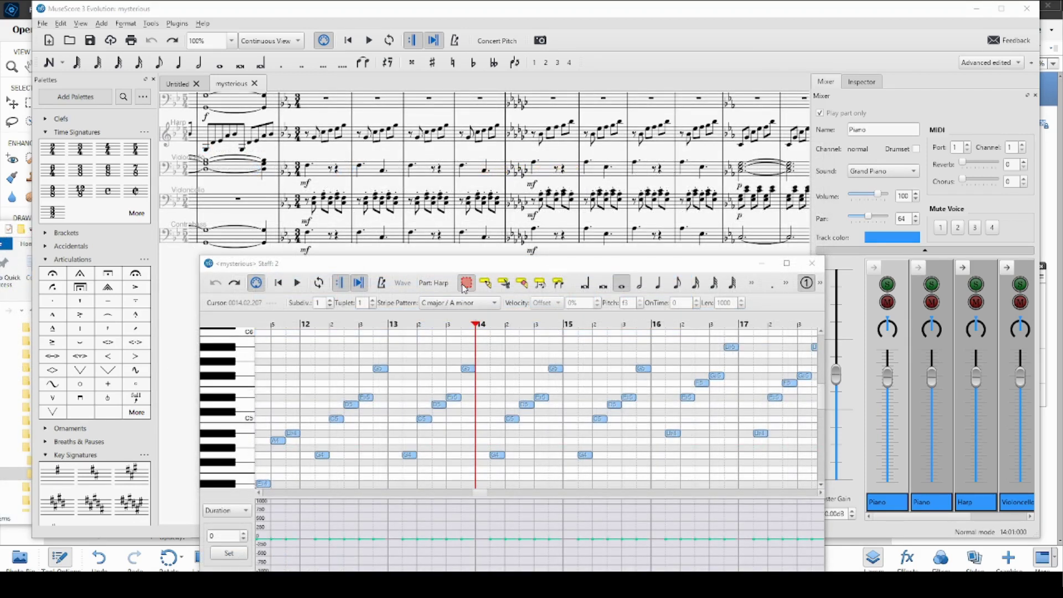
# Step: Add a new note in bar 13 and move the D5 and E♭5 notes up to F5
pyautogui.click(468, 371)
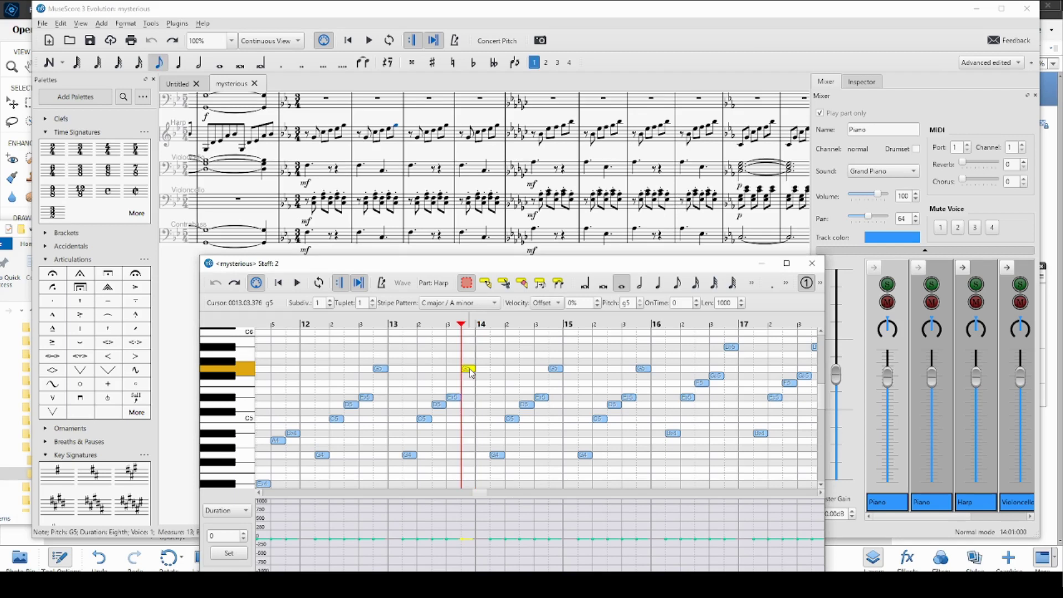
pyautogui.click(420, 352)
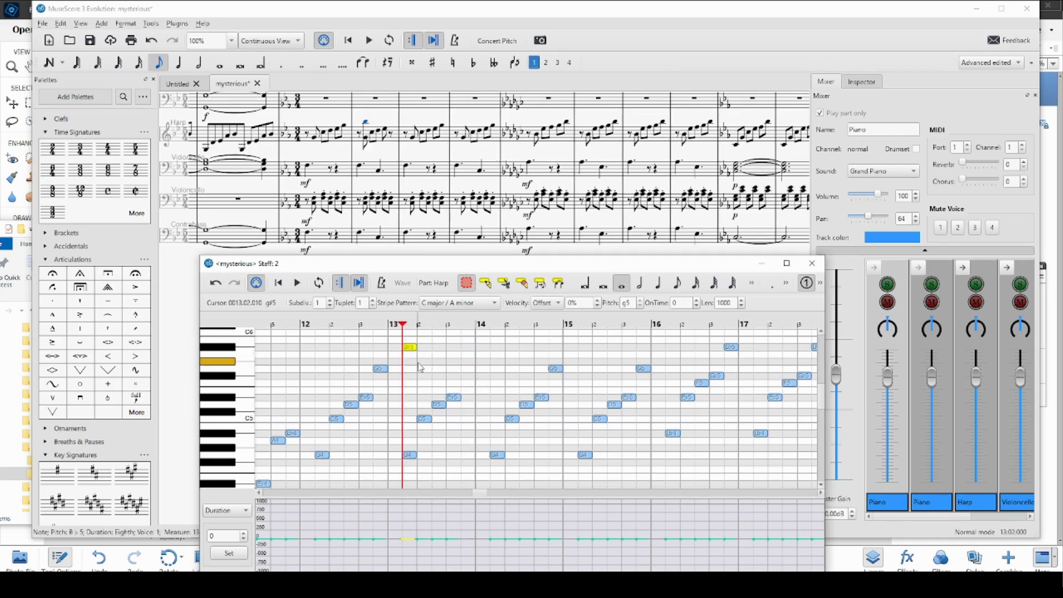
pyautogui.moveTo(477, 384); pyautogui.dragTo(421, 387)
pyautogui.moveTo(444, 434); pyautogui.dragTo(424, 391)
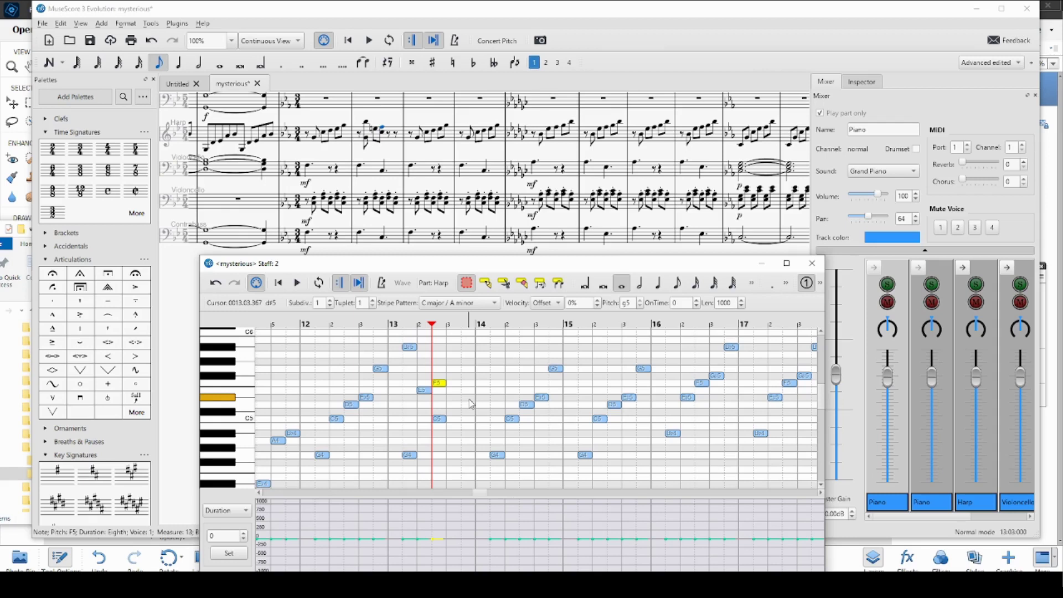
# Step: Stretch F5, E5, G5 to the bar 14 line, start F5, E♭5, C5 earlier, then go to bar 14
pyautogui.moveTo(458, 440); pyautogui.dragTo(401, 377)
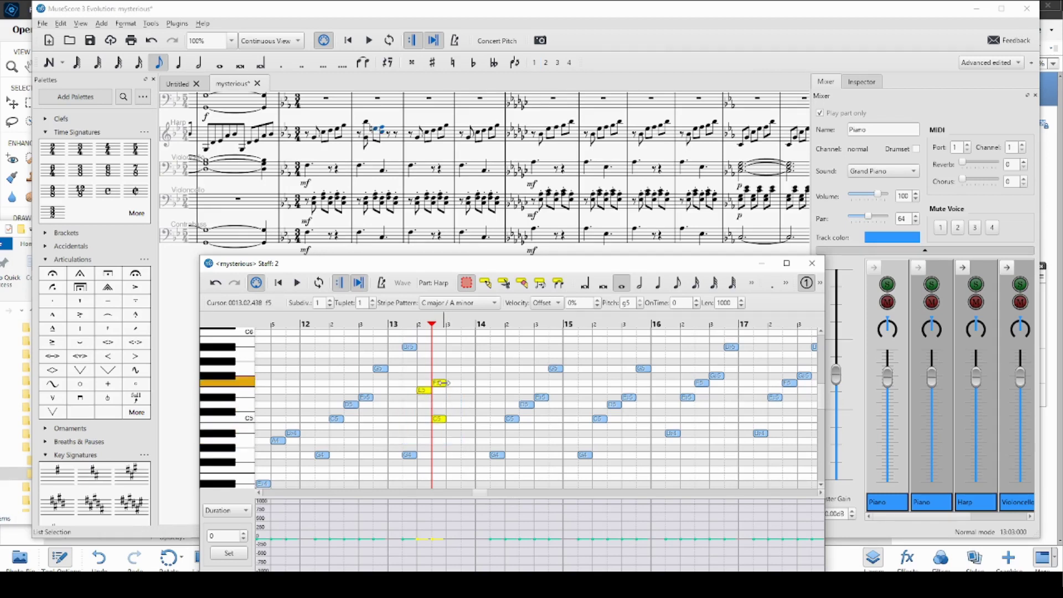
pyautogui.moveTo(447, 383); pyautogui.dragTo(487, 390)
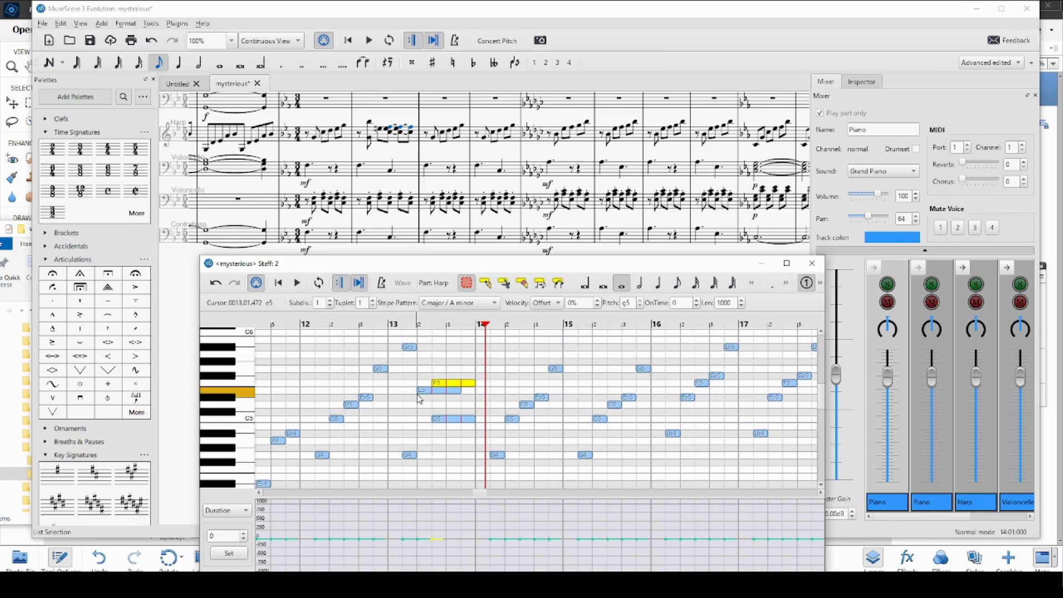
pyautogui.moveTo(416, 373); pyautogui.dragTo(481, 442)
pyautogui.moveTo(420, 391); pyautogui.dragTo(405, 391)
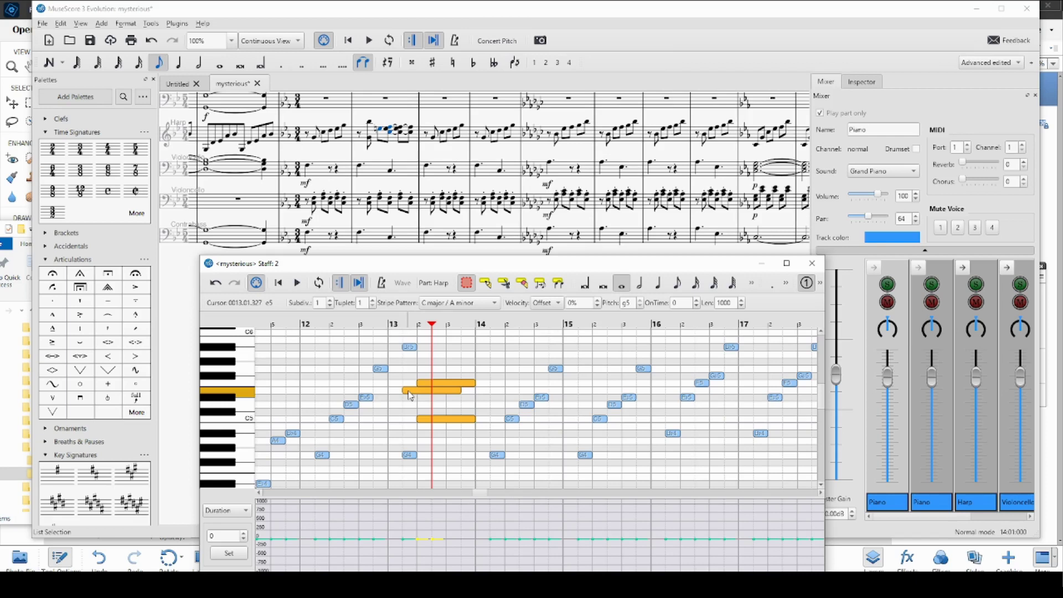
pyautogui.click(488, 343)
pyautogui.click(485, 324)
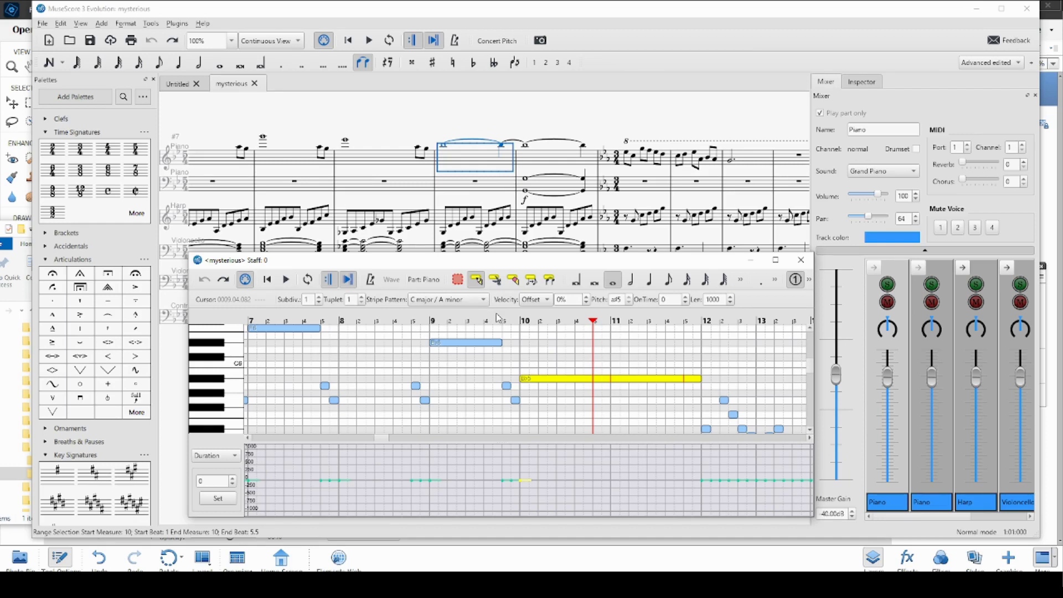
# Step: Draw a long D6 note, add an F#5 eighth, then add D6, C6, A5, F5 and E♭6 in measure 8
pyautogui.moveTo(539, 351)
pyautogui.mouseDown()
pyautogui.moveTo(583, 353)
pyautogui.moveTo(602, 340)
pyautogui.mouseUp()
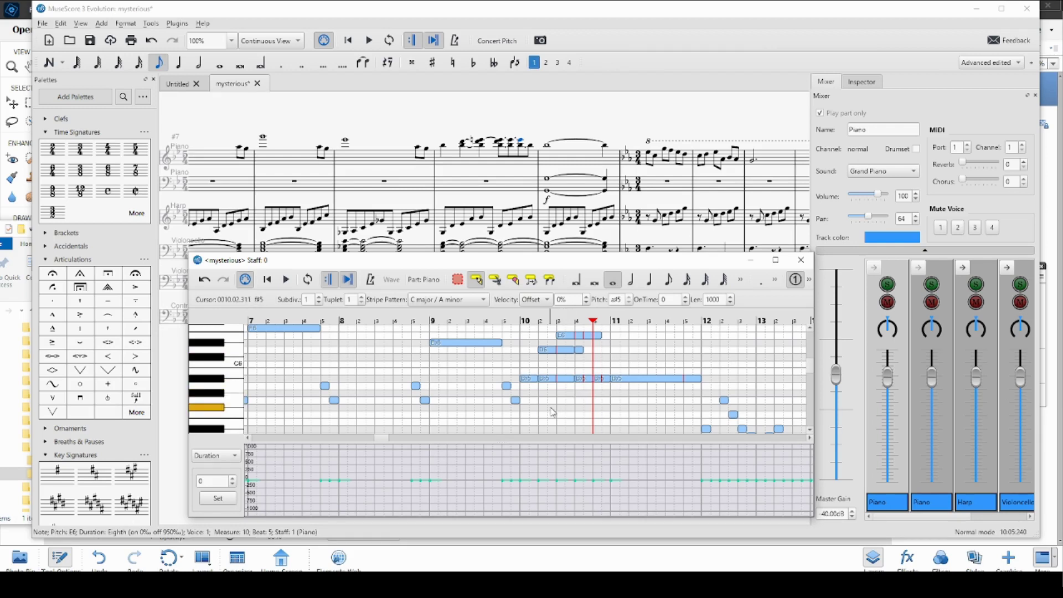
pyautogui.click(553, 412)
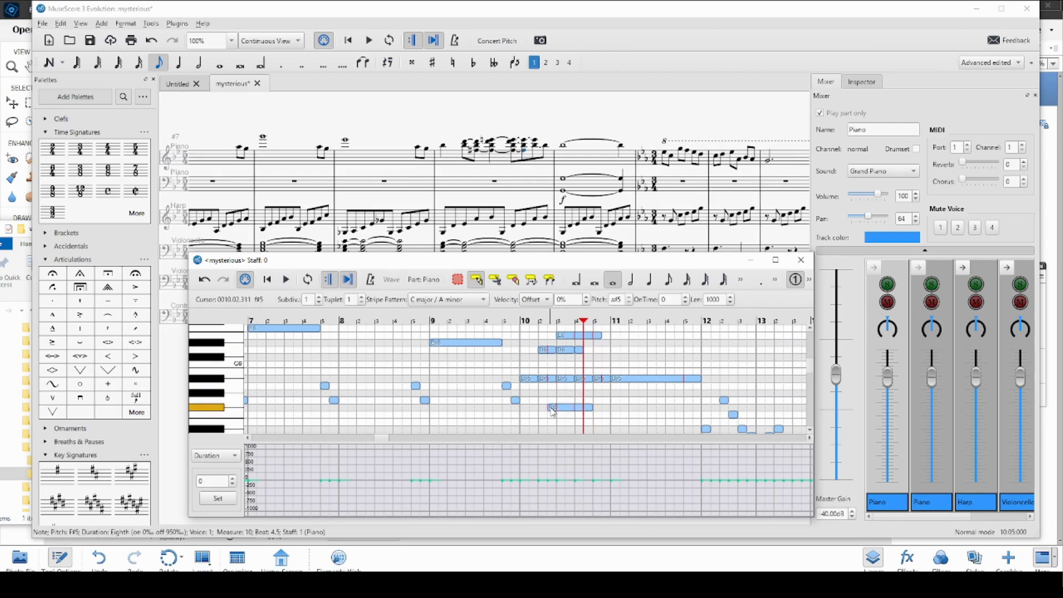
pyautogui.click(368, 351)
pyautogui.click(371, 353)
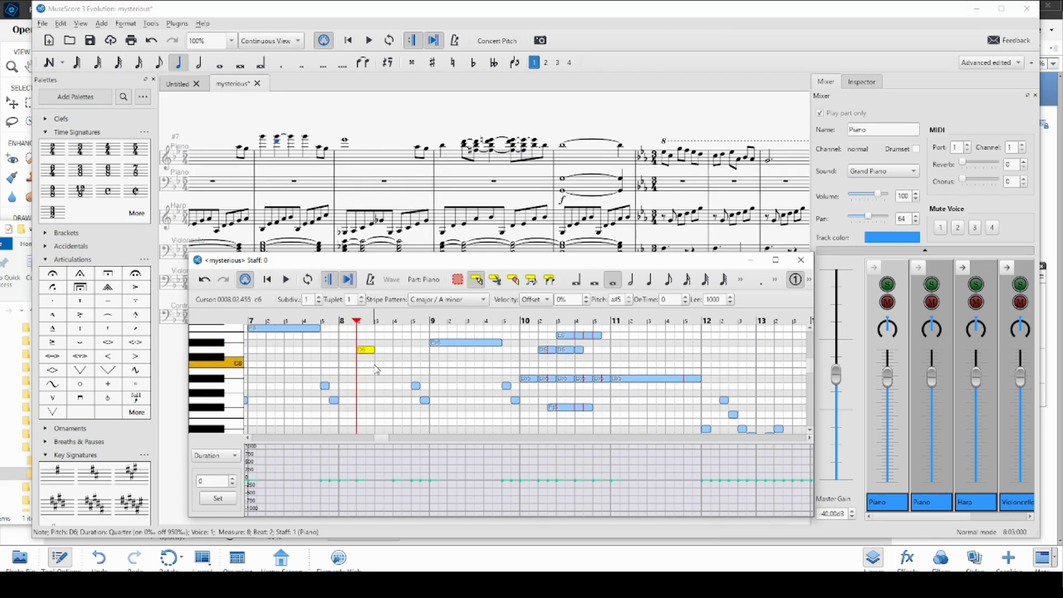
pyautogui.click(379, 365)
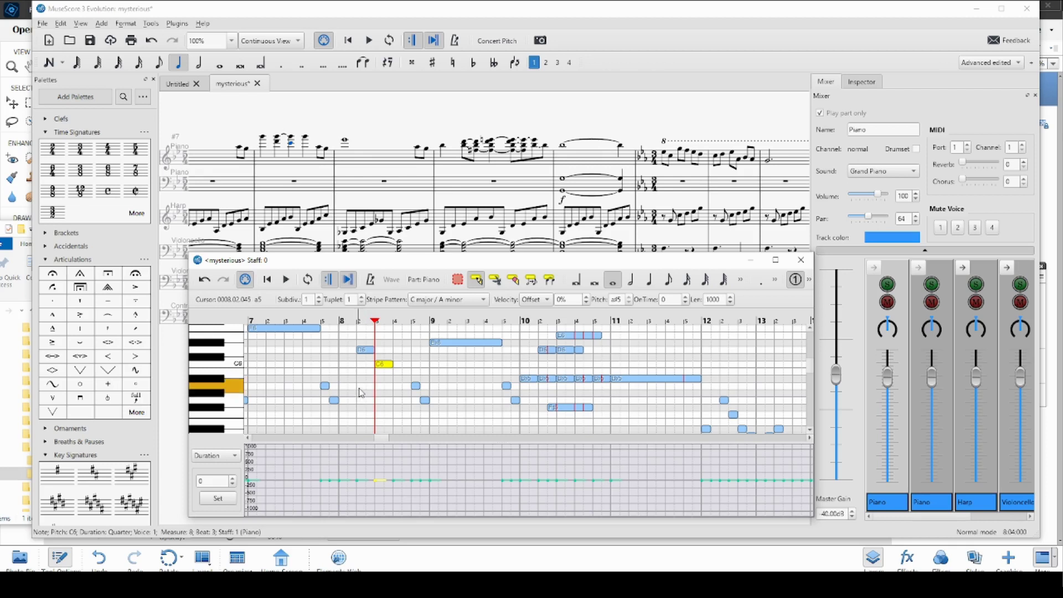
pyautogui.click(361, 387)
pyautogui.click(348, 410)
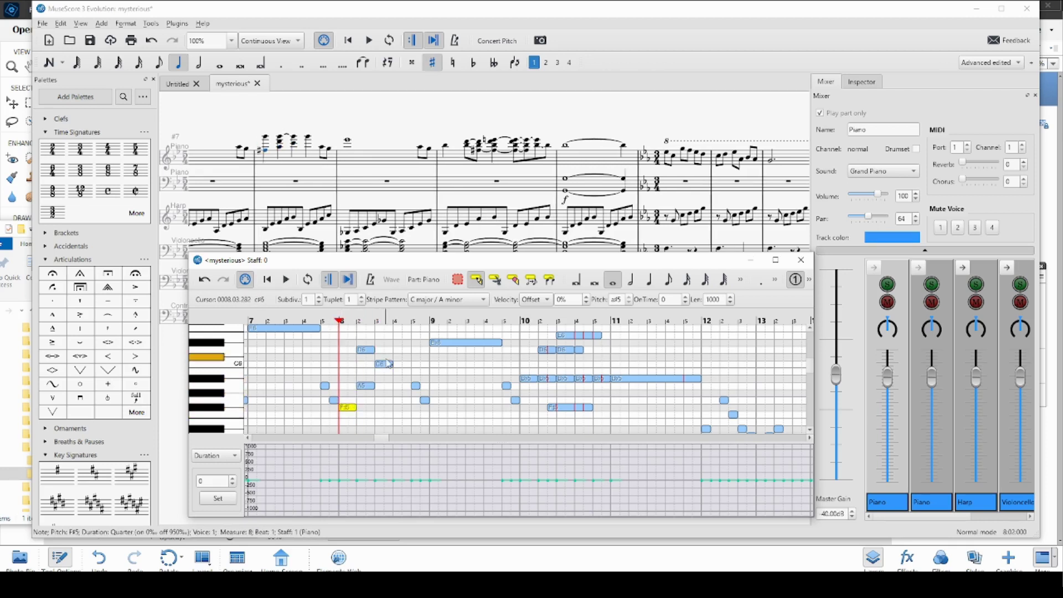
pyautogui.click(397, 345)
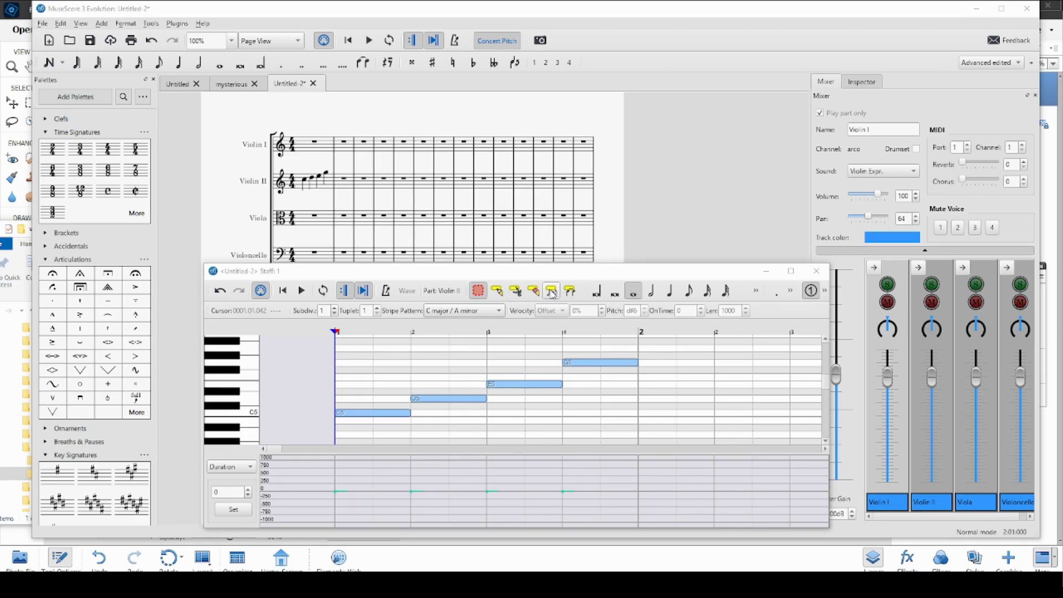
# Step: Shorten the Violin II E5 note's playback length by dragging its right edge left, then rewind
pyautogui.click(552, 293)
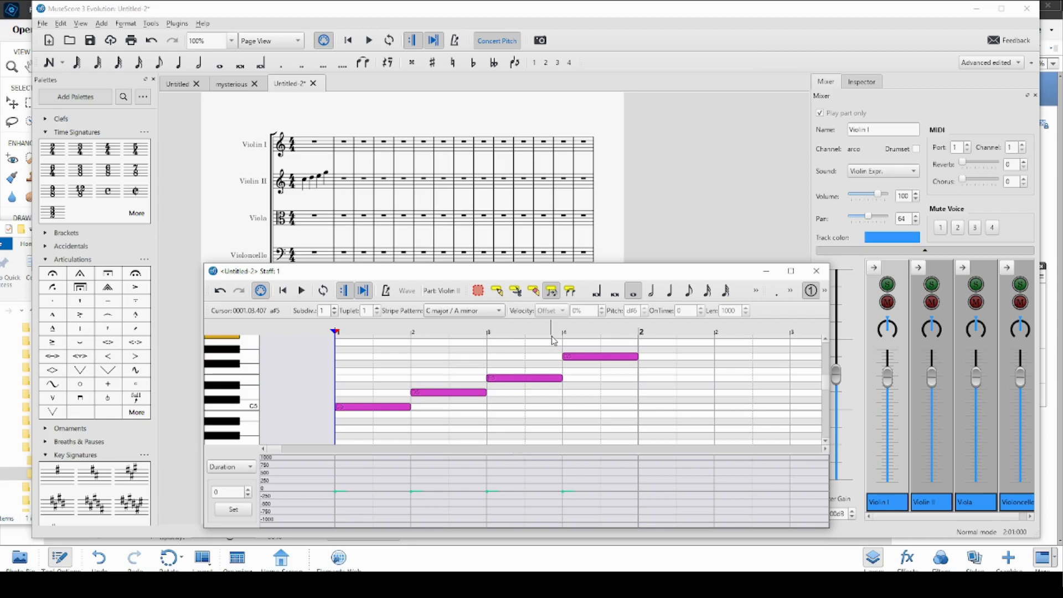
pyautogui.click(550, 380)
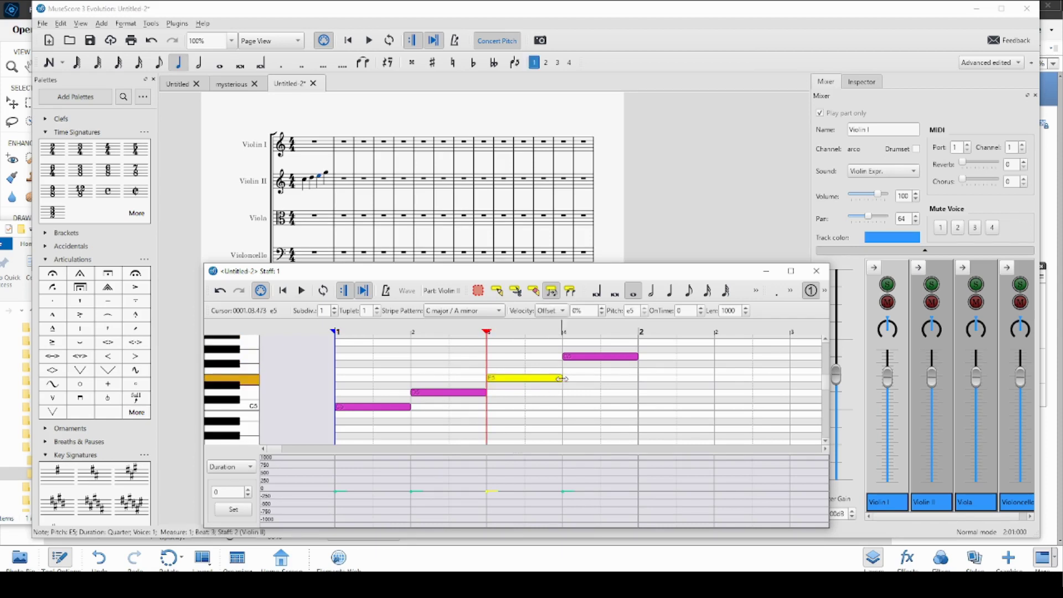
pyautogui.moveTo(562, 379); pyautogui.dragTo(545, 381)
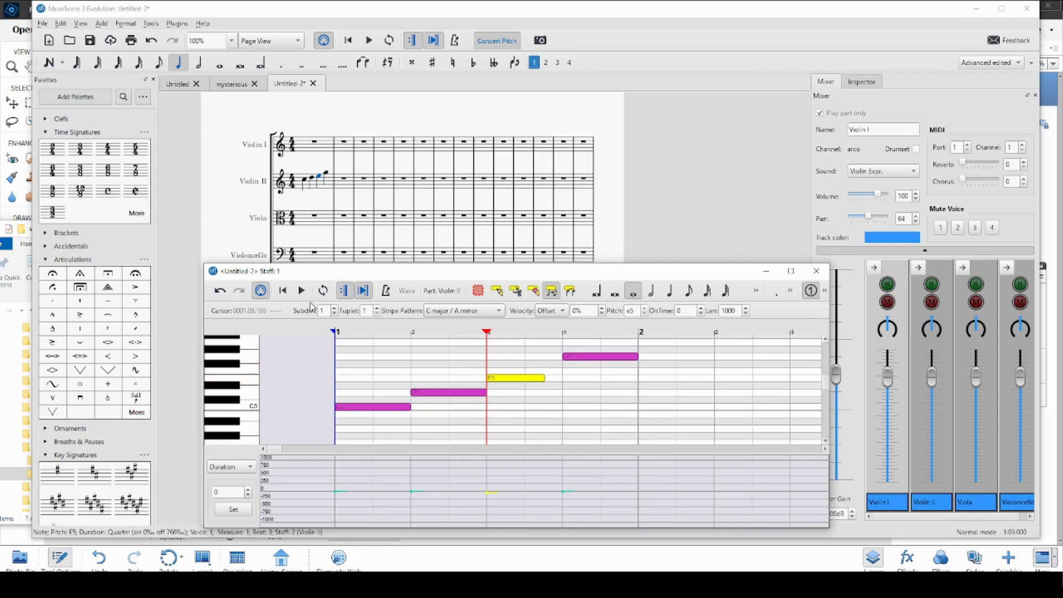
pyautogui.click(284, 291)
# Step: Make the E5 note start later and audition the change from the start
pyautogui.click(301, 291)
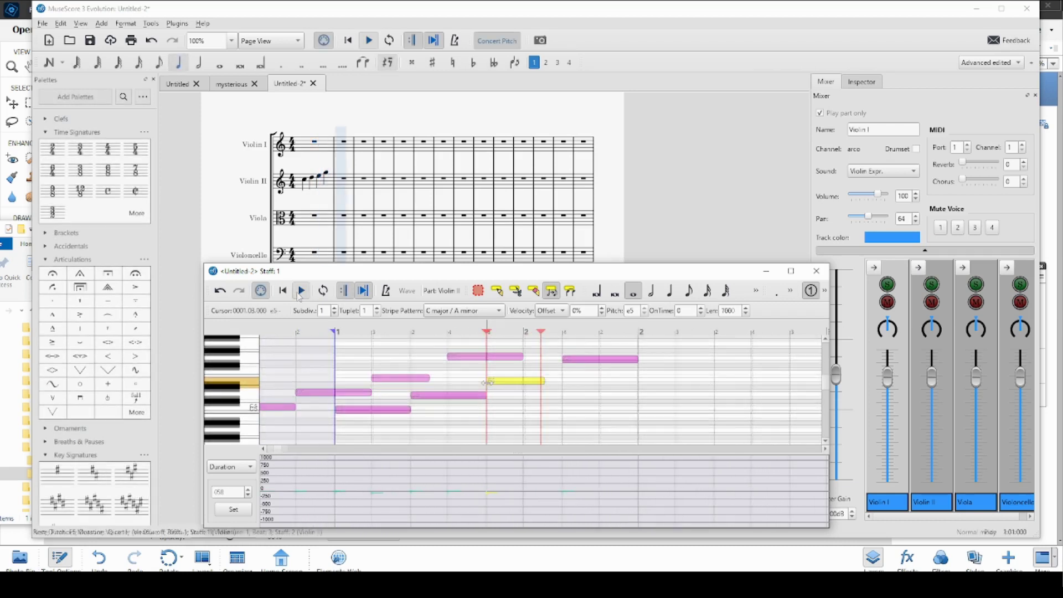
pyautogui.click(301, 292)
pyautogui.moveTo(488, 381); pyautogui.dragTo(494, 381)
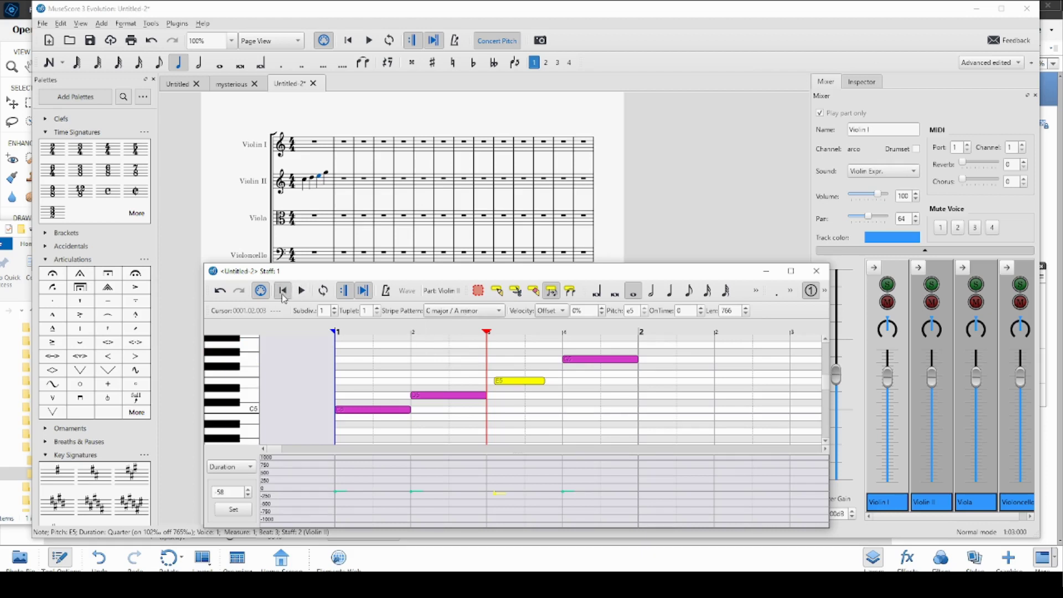
pyautogui.click(282, 297)
pyautogui.click(302, 292)
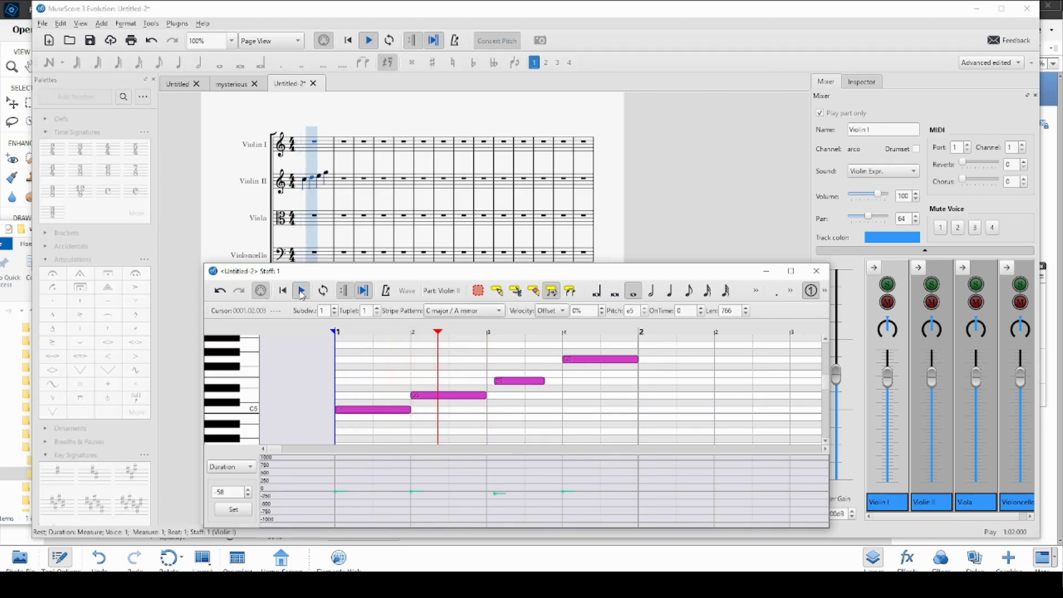
pyautogui.click(301, 291)
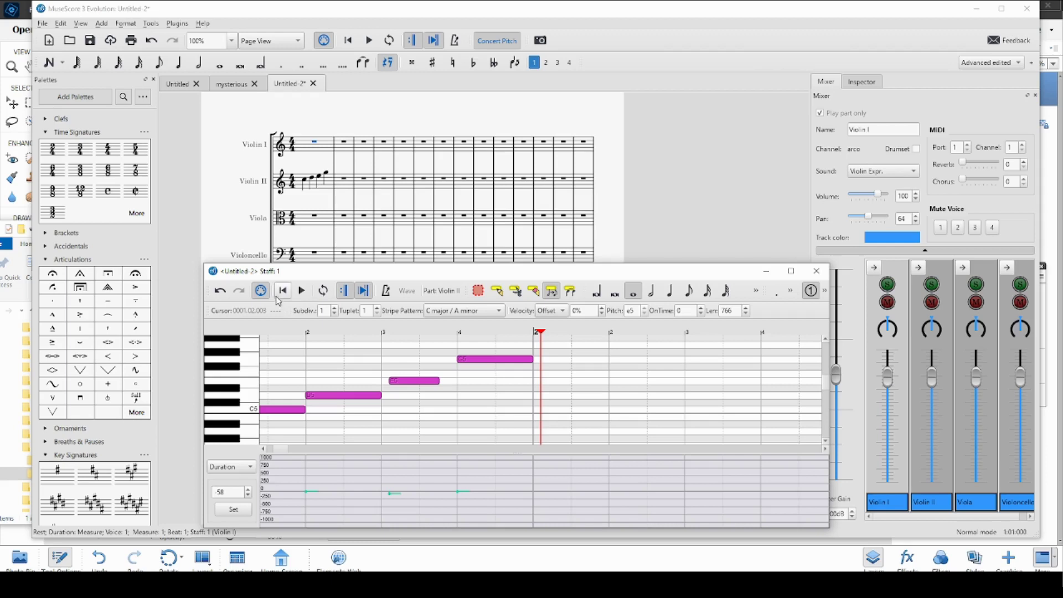
pyautogui.click(282, 291)
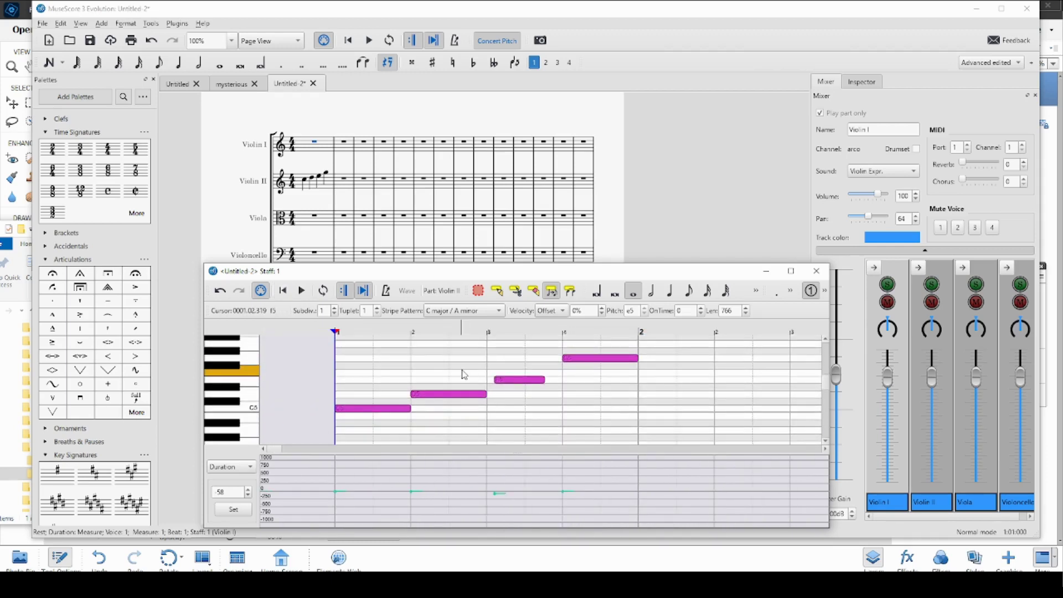
# Step: Shorten the playback of the D5 and C5 notes together, then play back to hear them
pyautogui.click(458, 398)
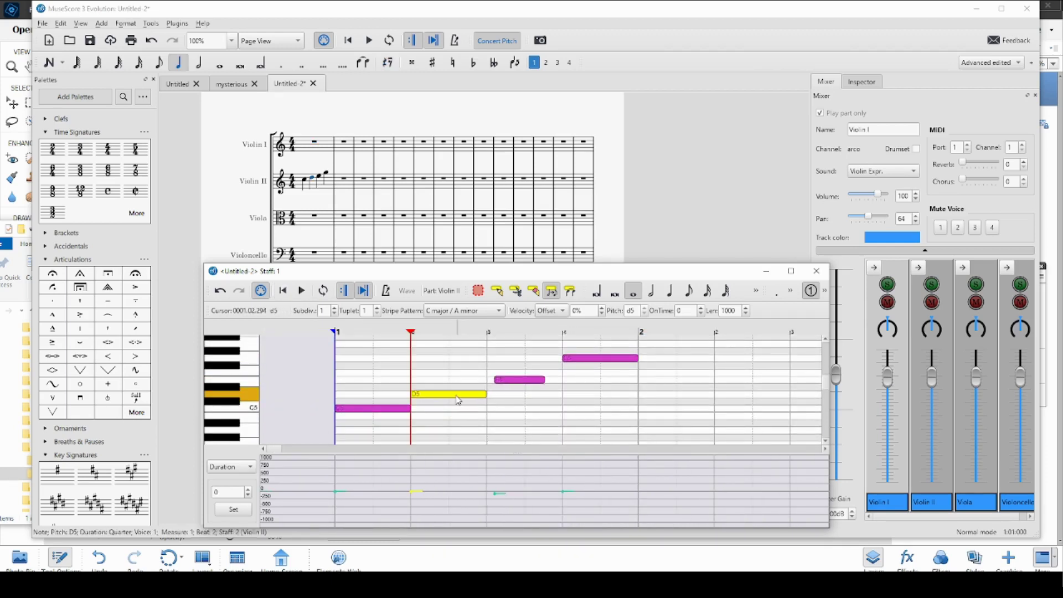
pyautogui.keyDown('shift'); pyautogui.click(399, 409); pyautogui.keyUp('shift')
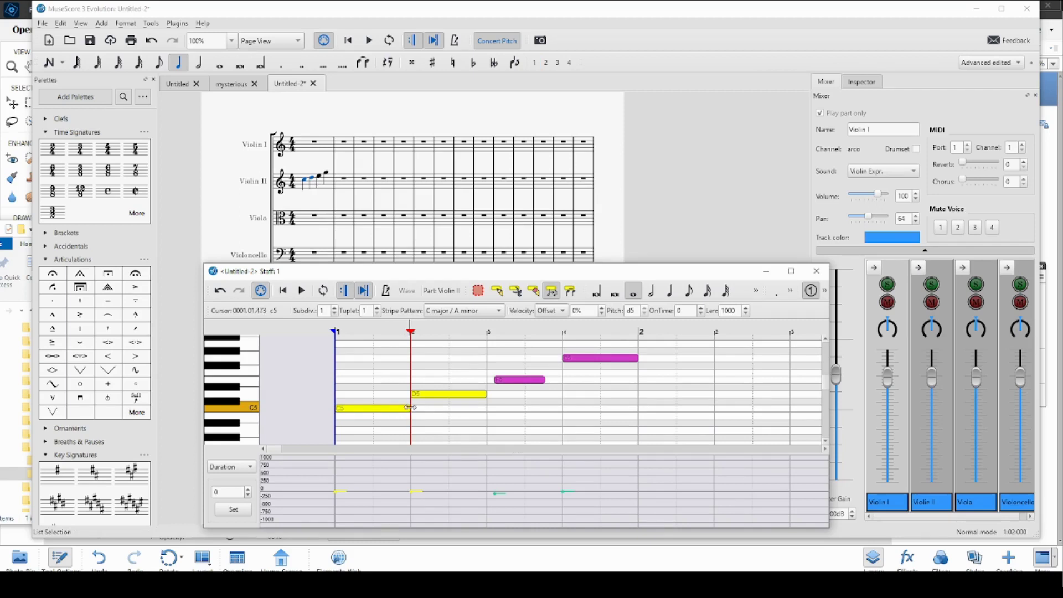
pyautogui.moveTo(410, 408); pyautogui.dragTo(400, 409)
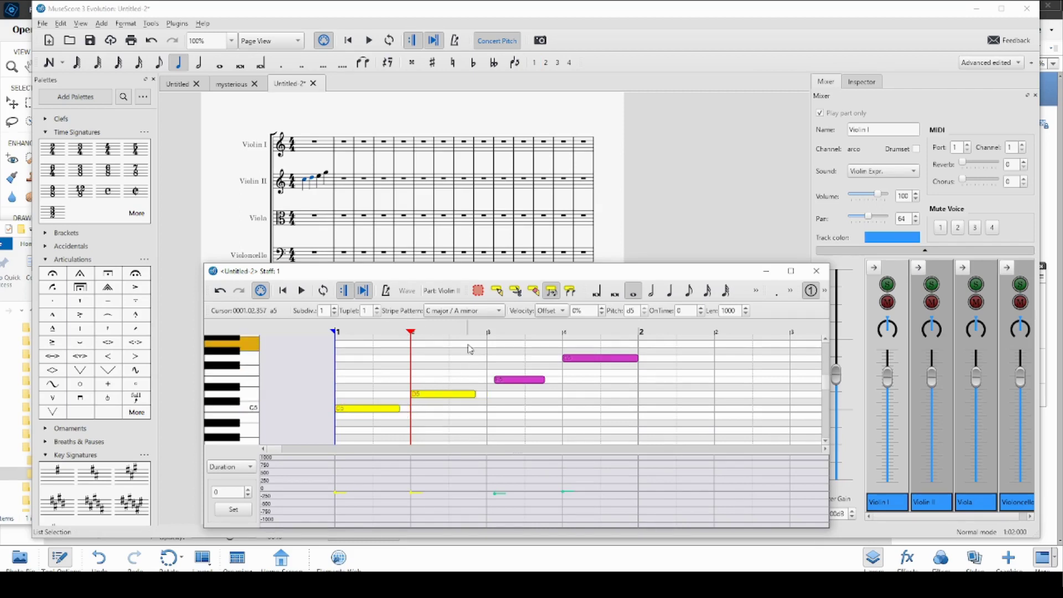
pyautogui.click(302, 291)
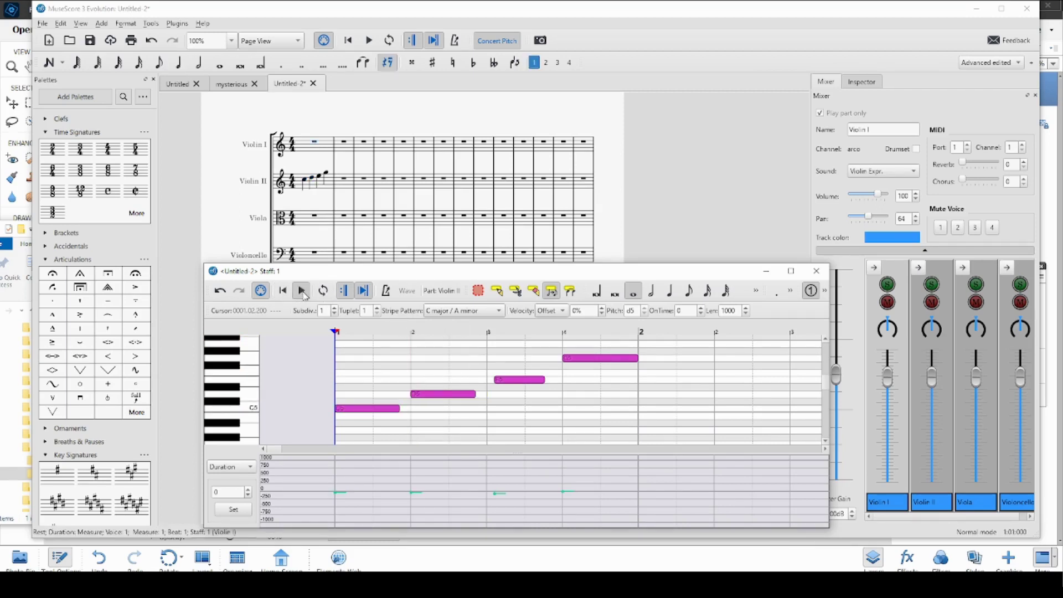
pyautogui.click(301, 291)
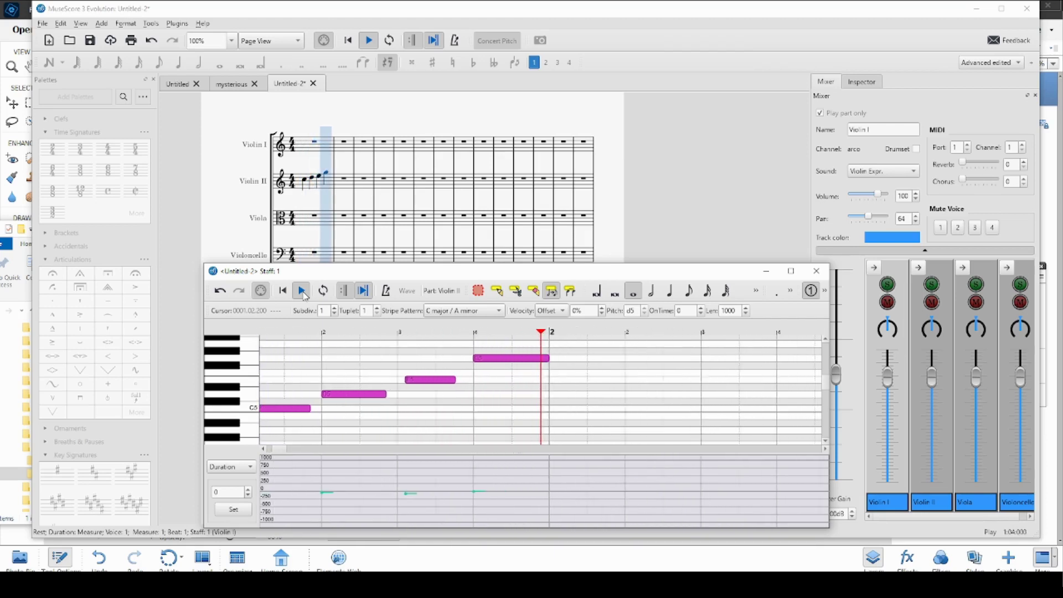
pyautogui.click(302, 291)
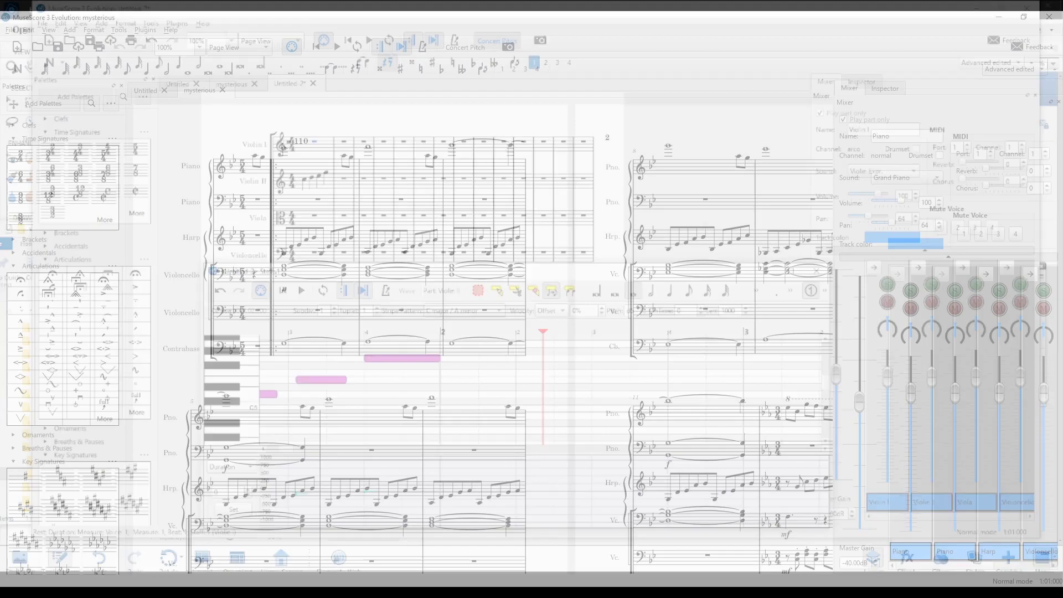